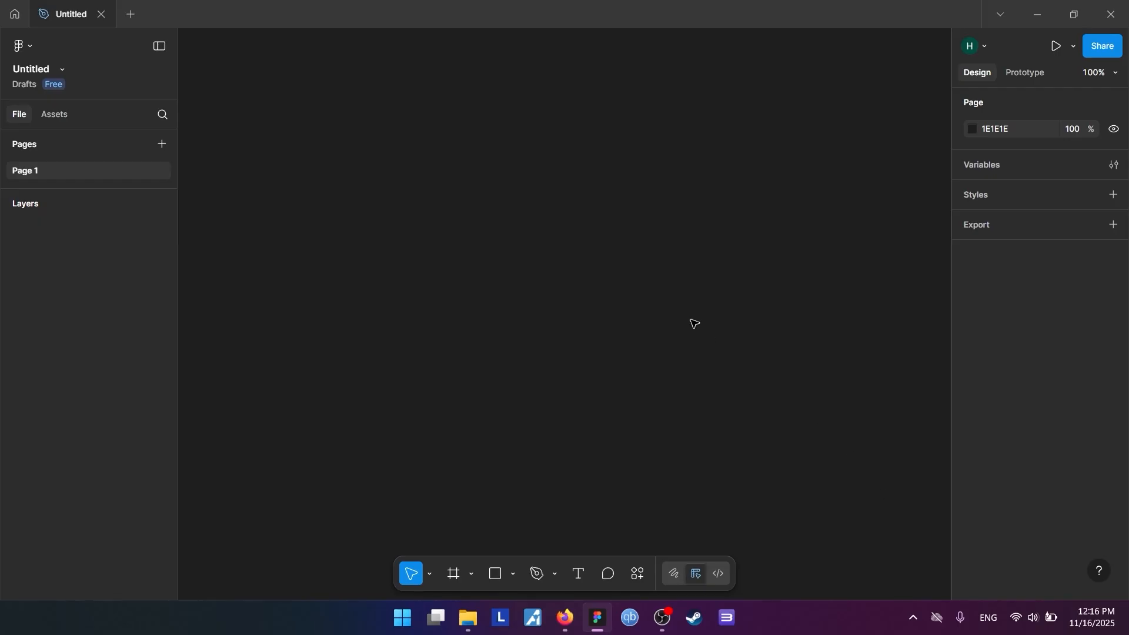
Create a new frame from the MacBook Pro 16" desktop preset
key(f)
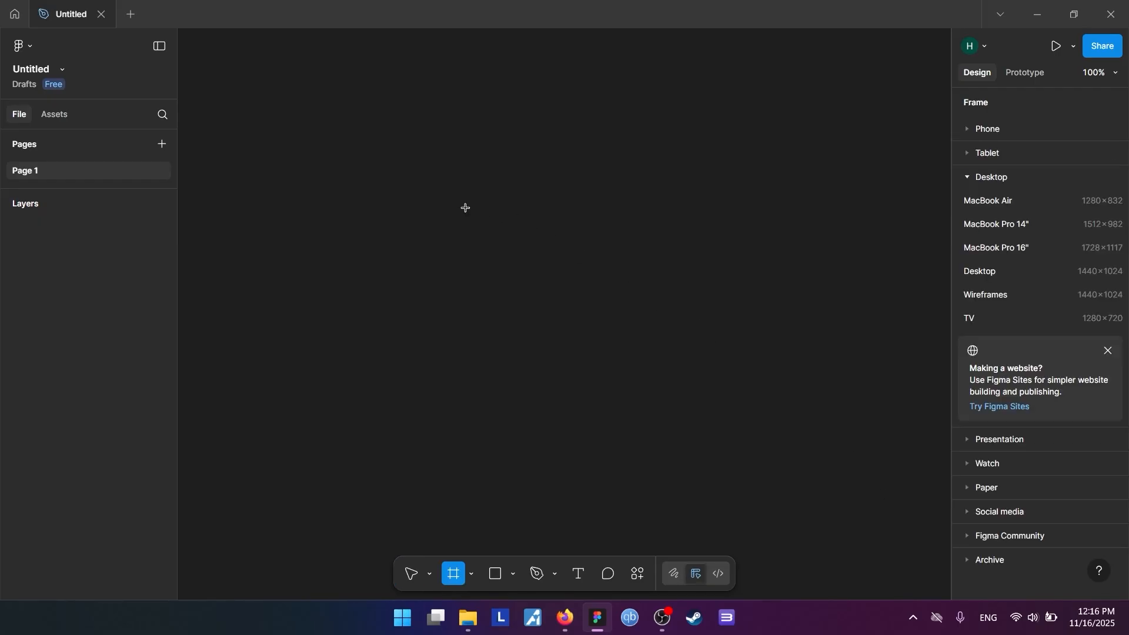
click(1011, 249)
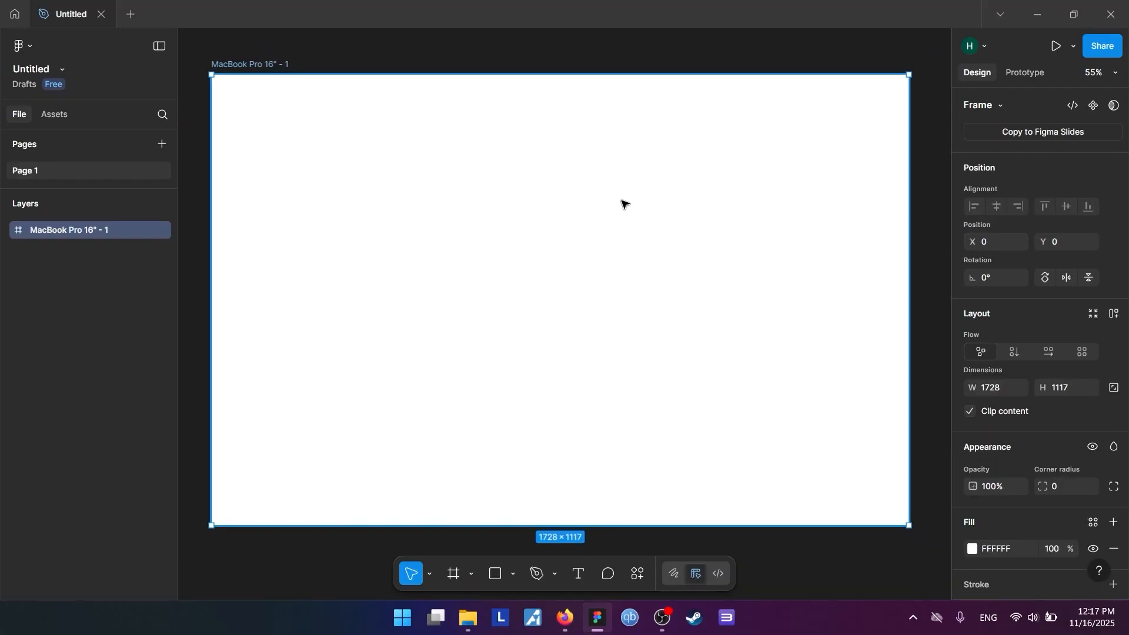
click(770, 552)
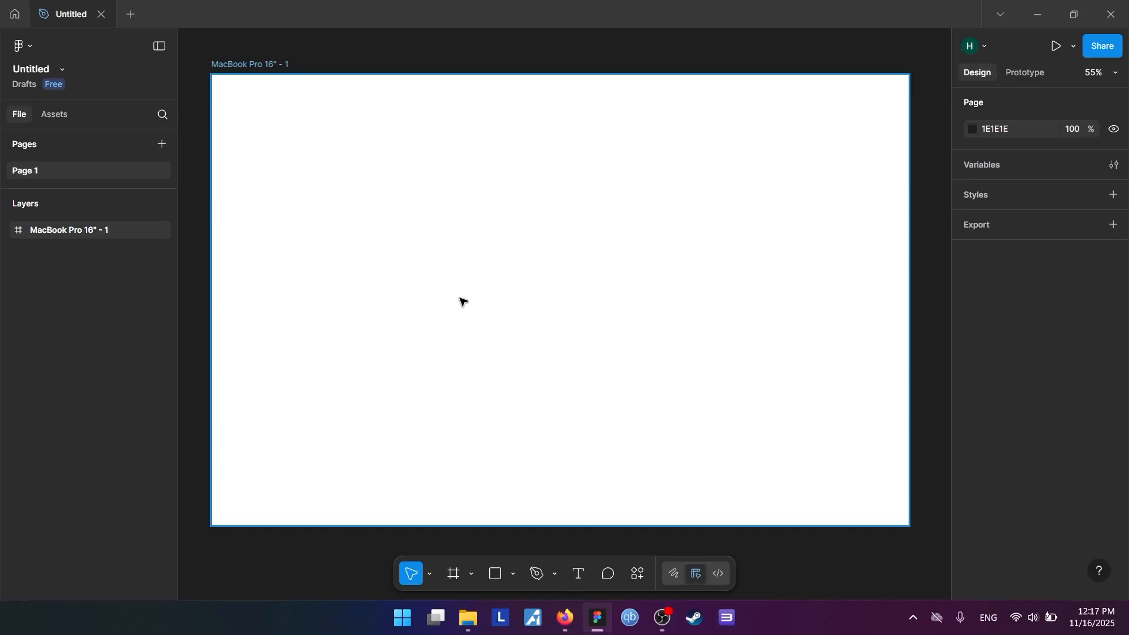
Place a default 100 × 100 rectangle in the frame's upper-left area at about X 123, Y 156
key(r)
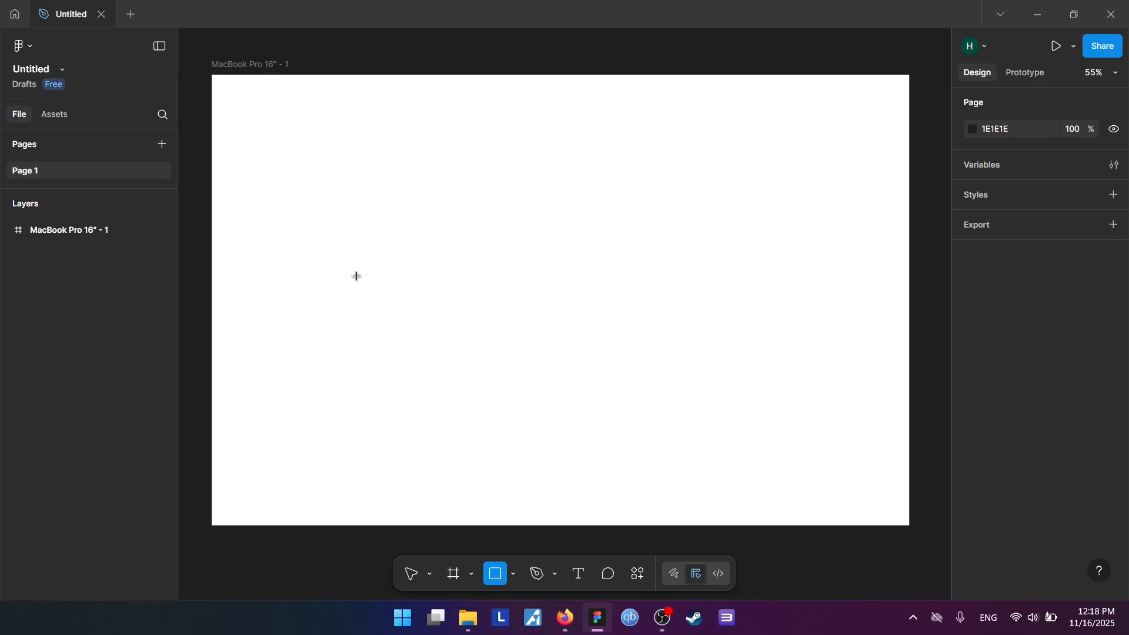
click(281, 157)
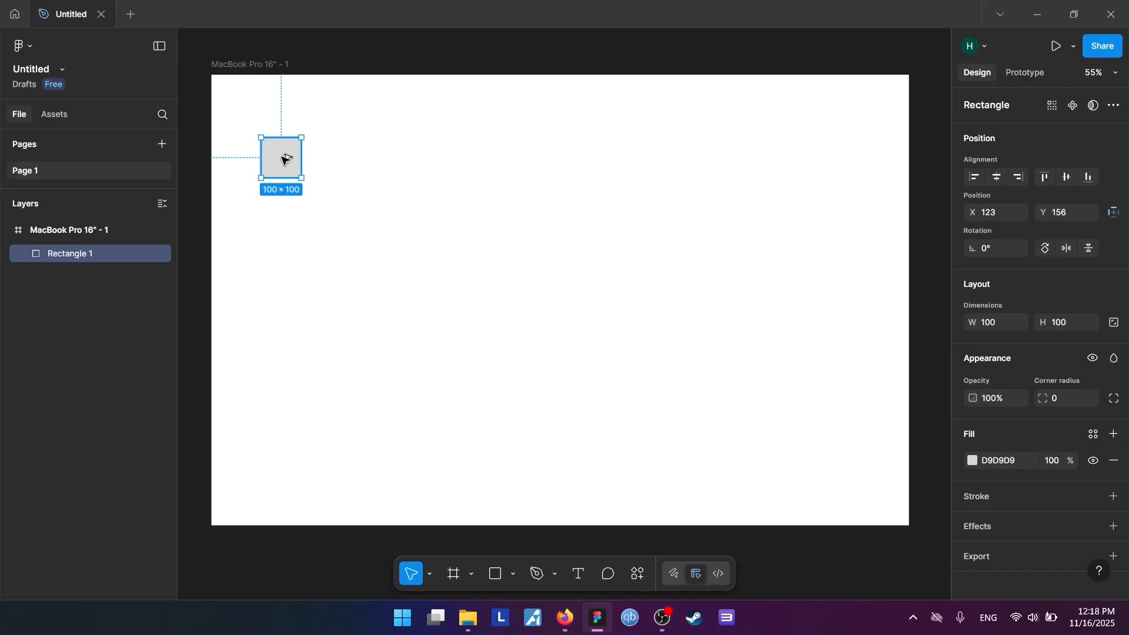
drag(284, 159, 277, 217)
key(ctrl+z)
key(ctrl+z)
Duplicate the square twice to form a horizontal row of three, with the copies at about X 294 and X 465
drag(281, 158, 351, 162)
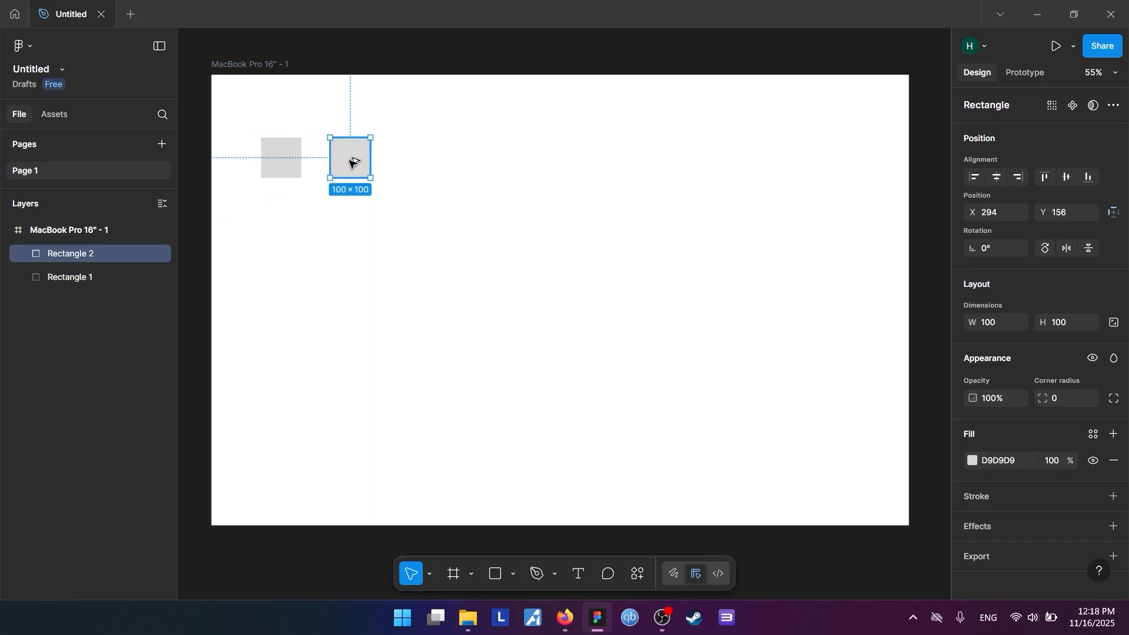
click(352, 205)
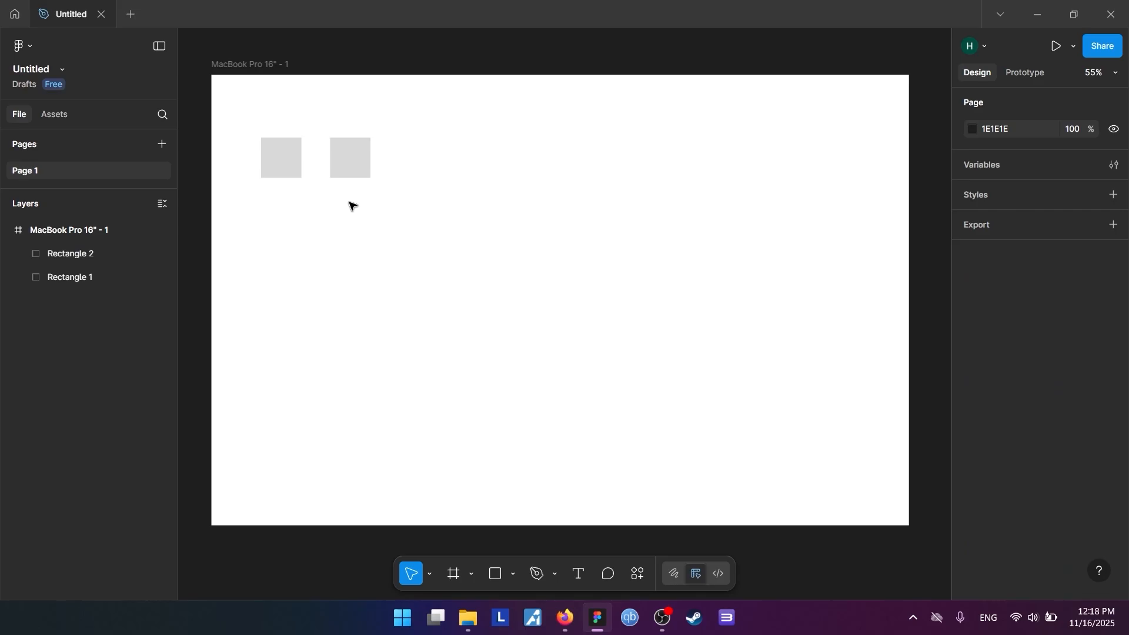
click(338, 181)
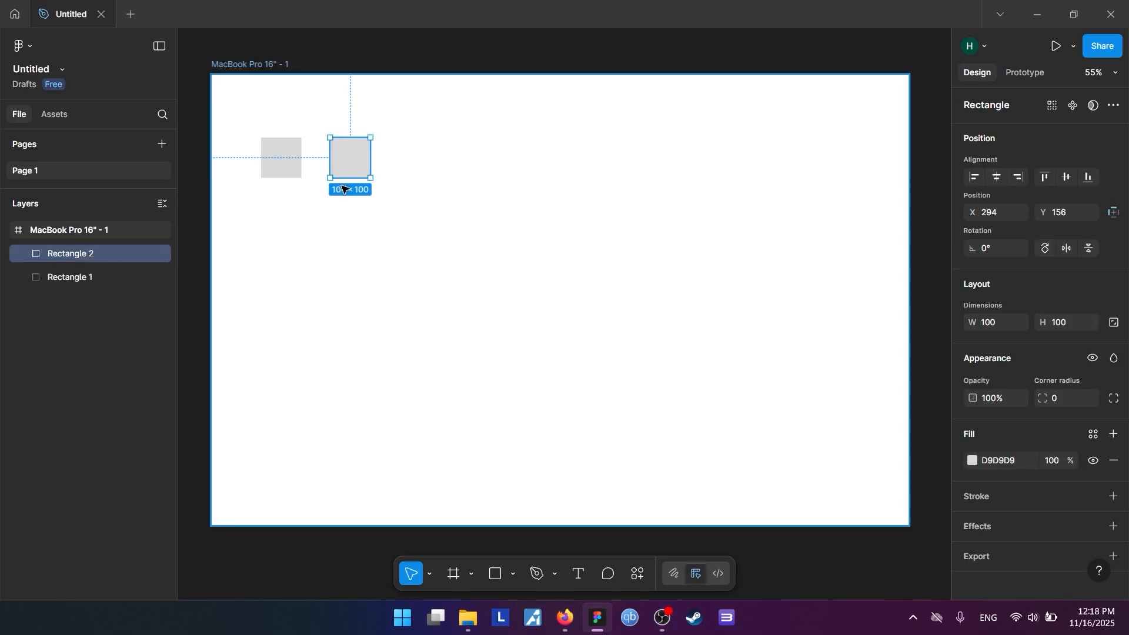
key(ctrl+d)
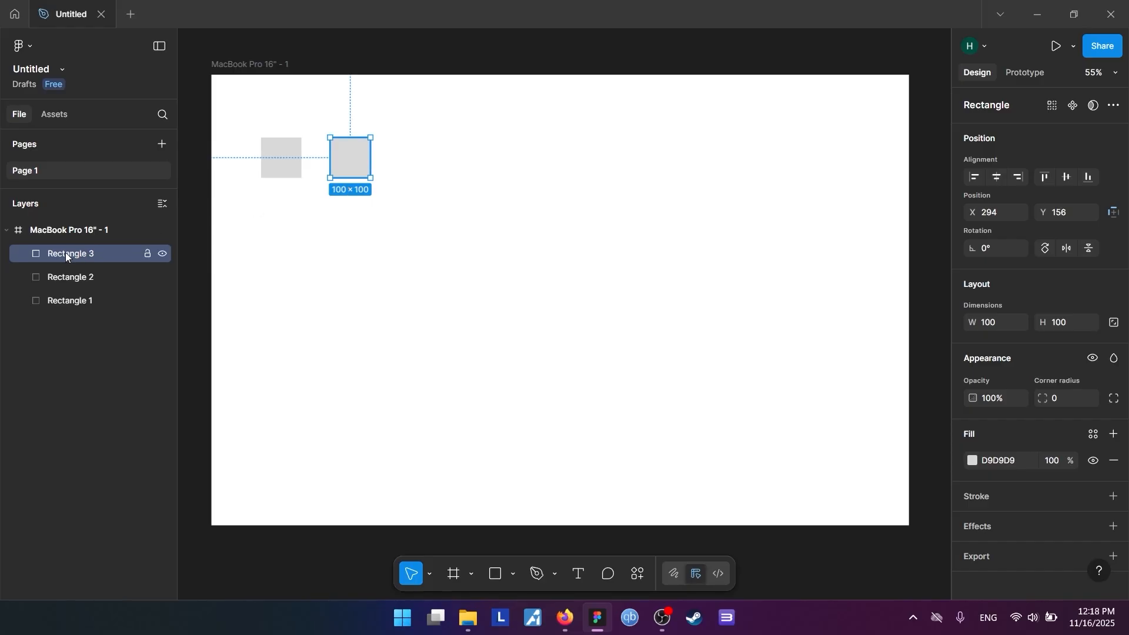
drag(340, 171, 413, 177)
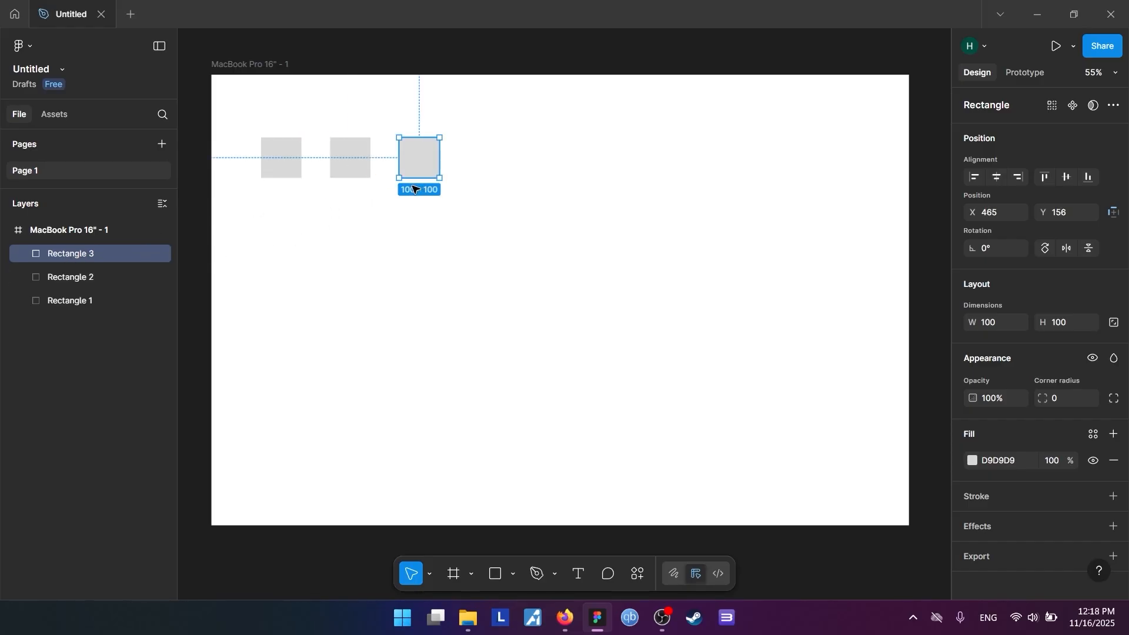
click(295, 234)
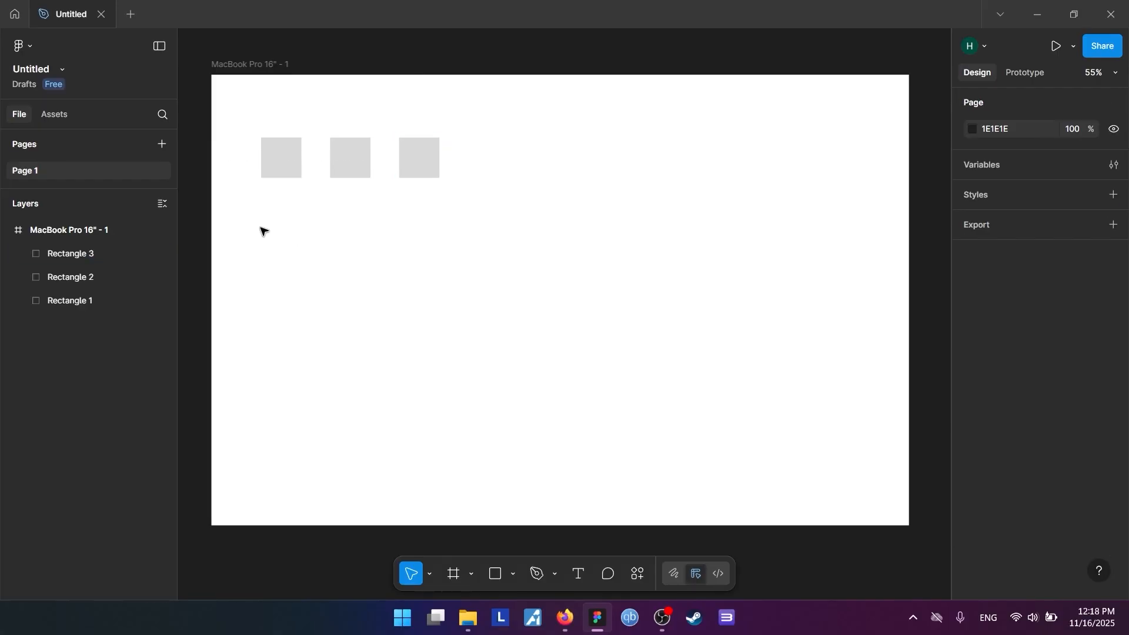
drag(260, 230, 448, 155)
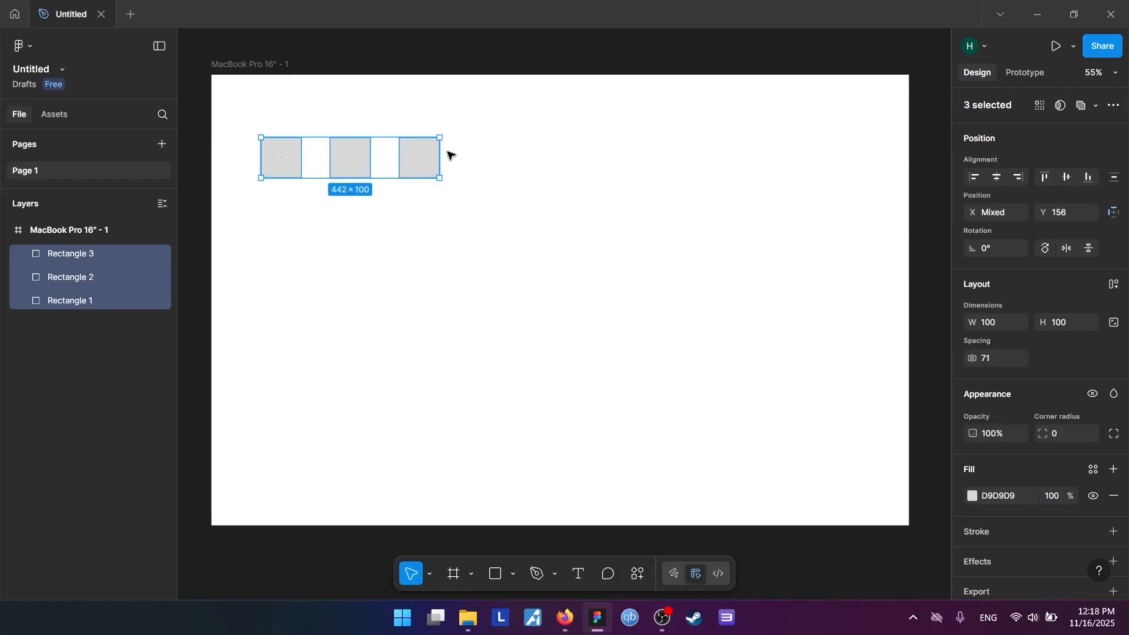
key(shift+a)
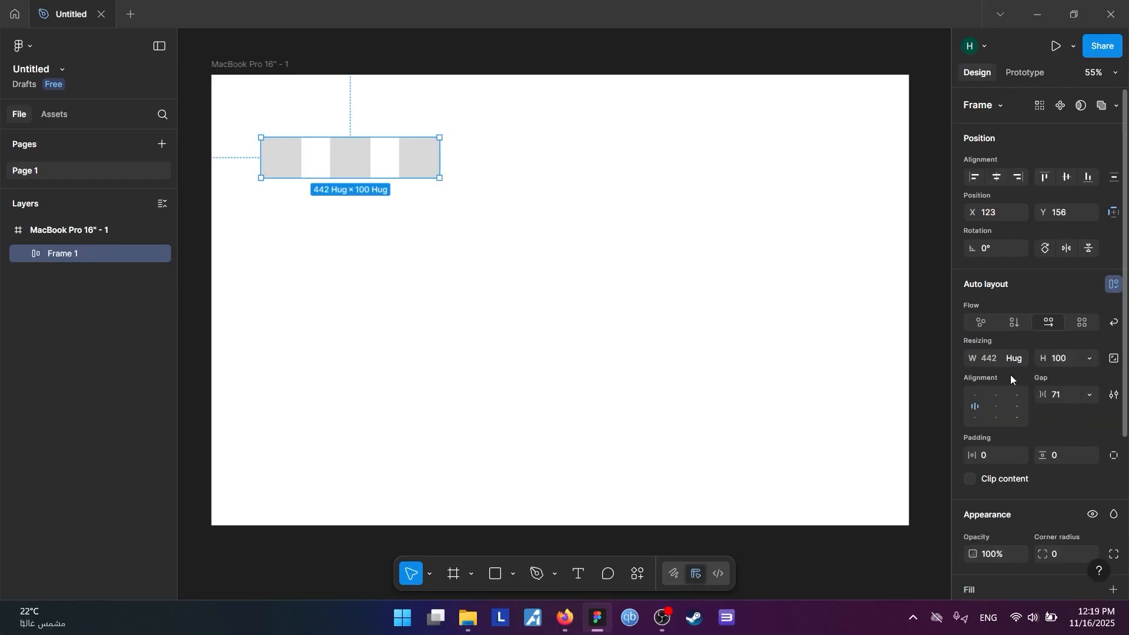
key(ctrl+z)
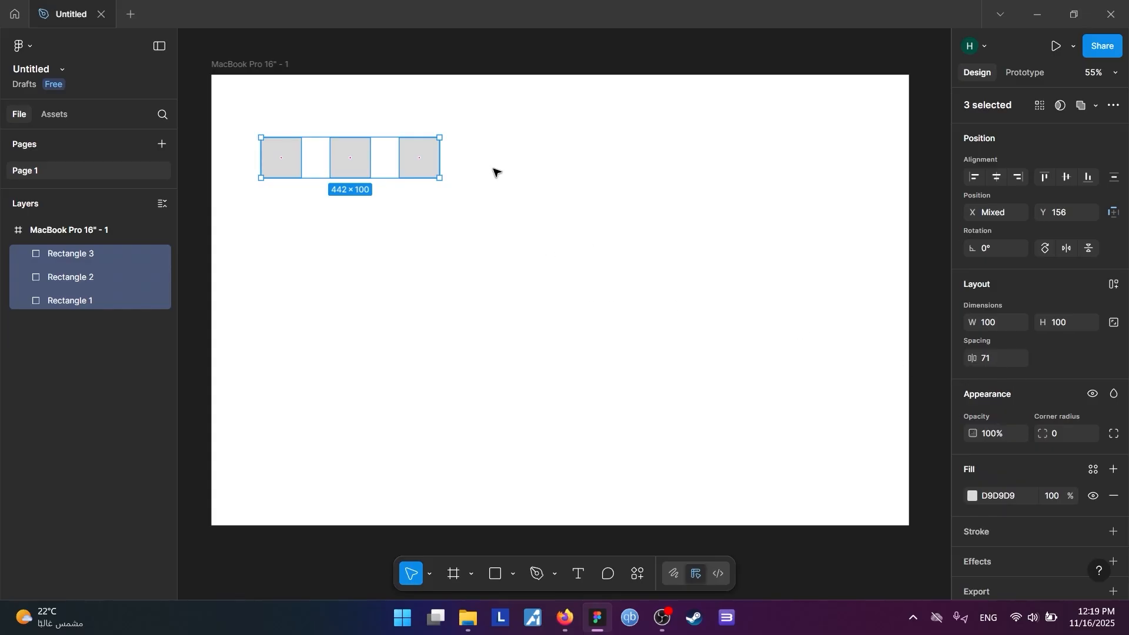
click(462, 274)
Wrap the three squares together in a horizontal auto layout frame
drag(461, 234, 260, 144)
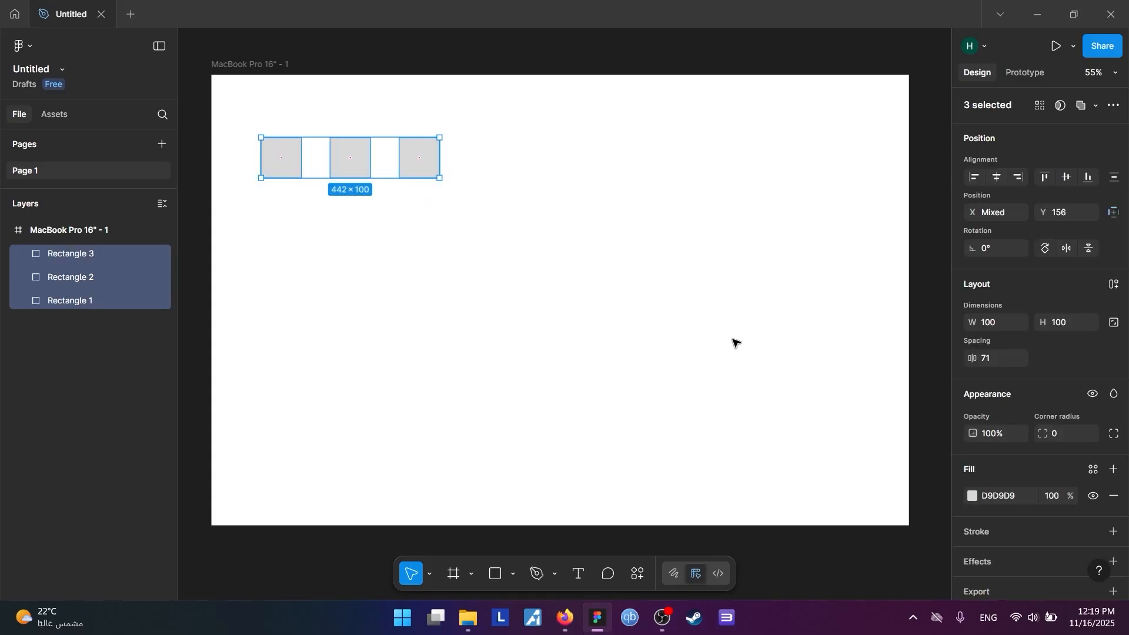
click(1115, 285)
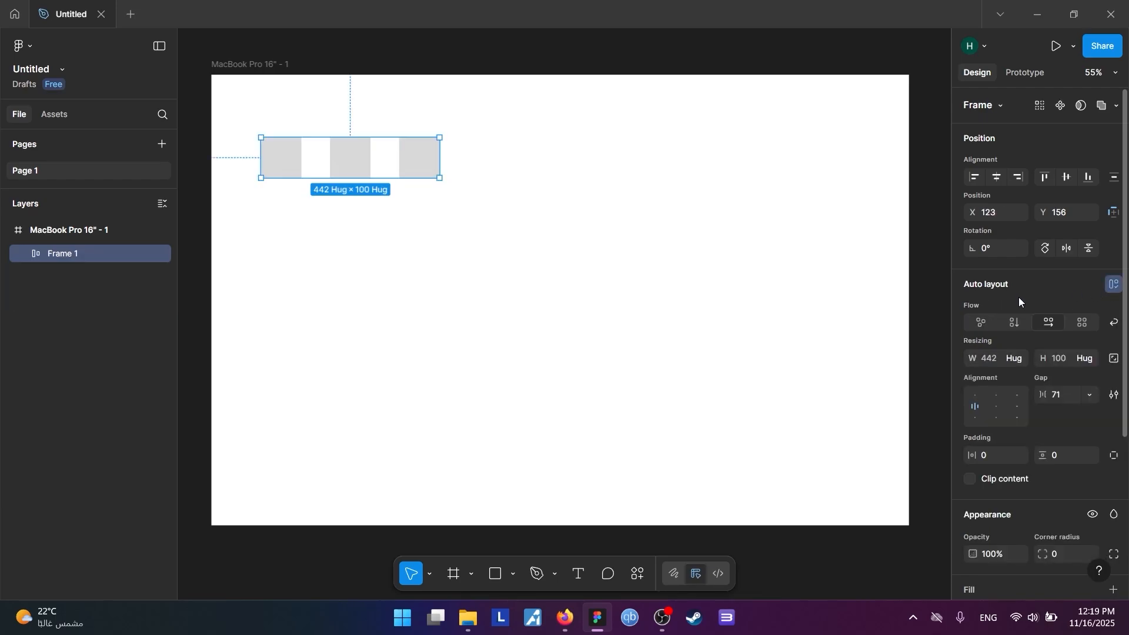
key(ctrl+z)
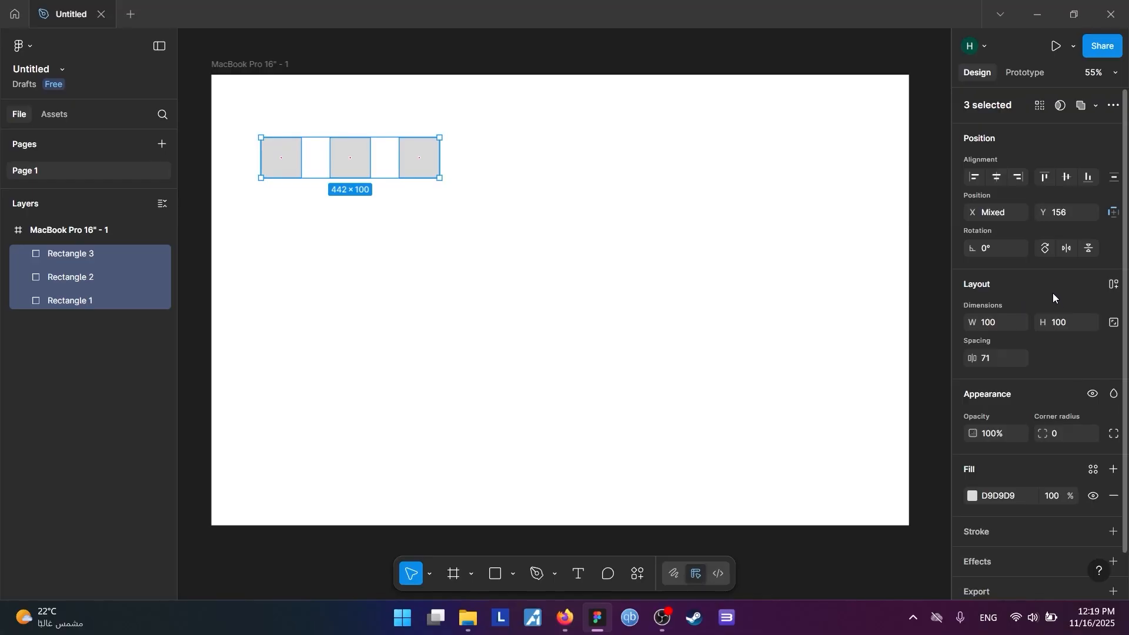
key(ctrl+shift+z)
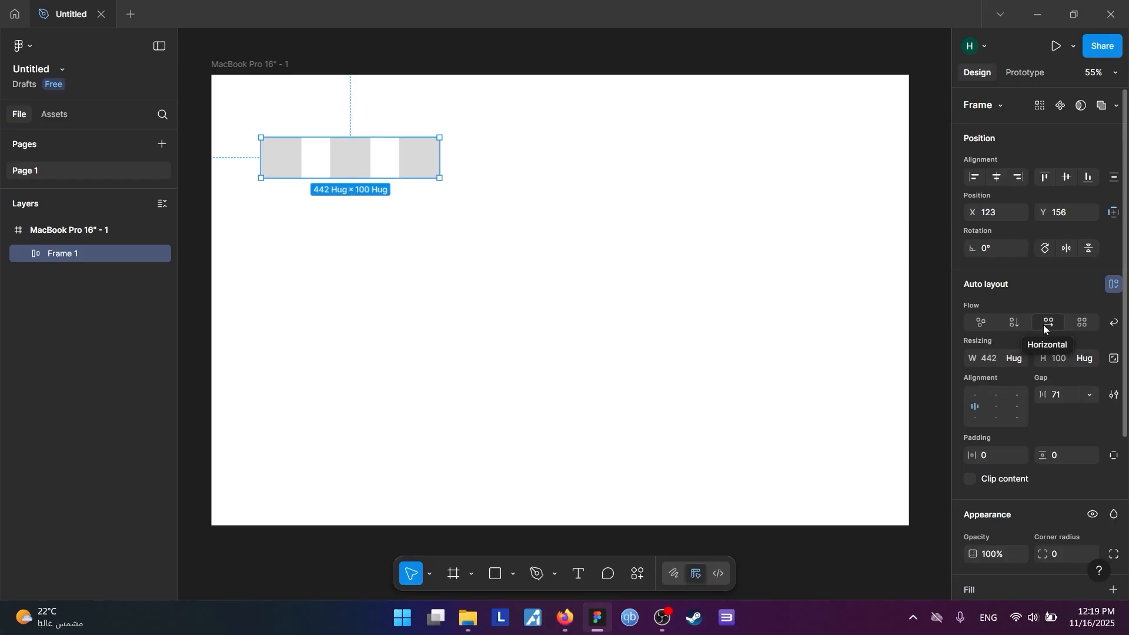
Switch the auto layout frame's flow to grid and set the grid to 4 × 4
click(1086, 322)
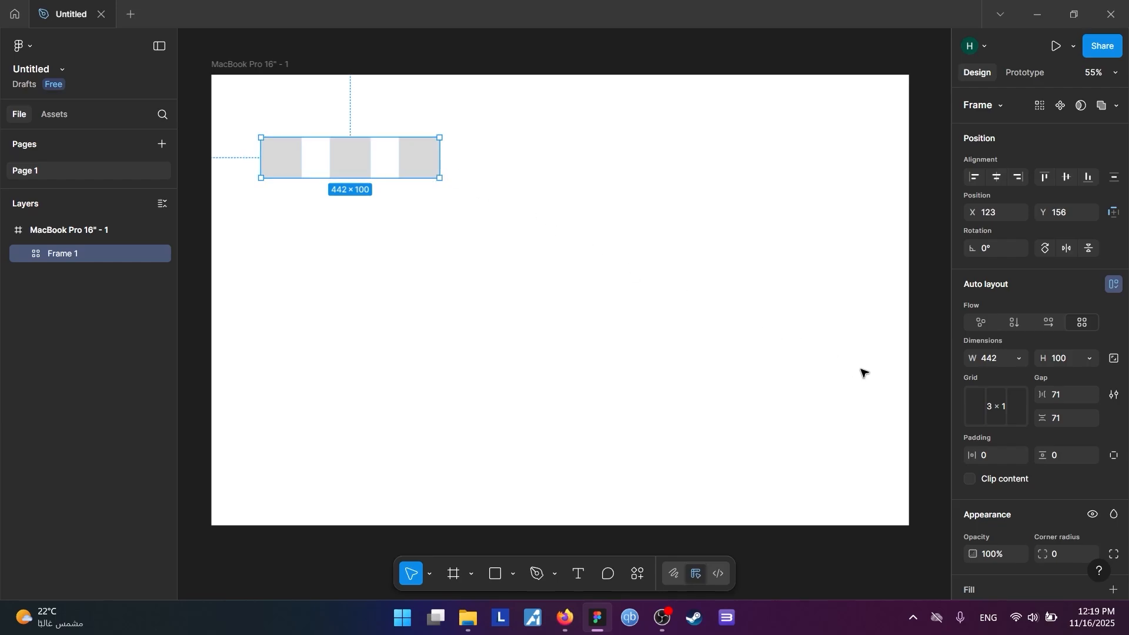
click(998, 406)
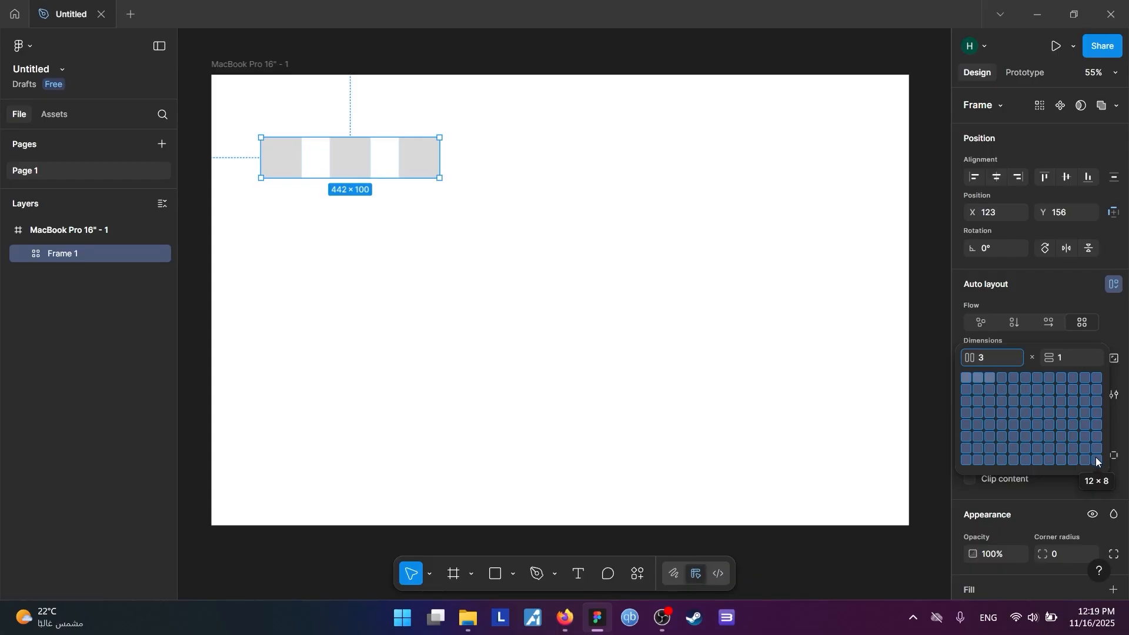
click(1003, 410)
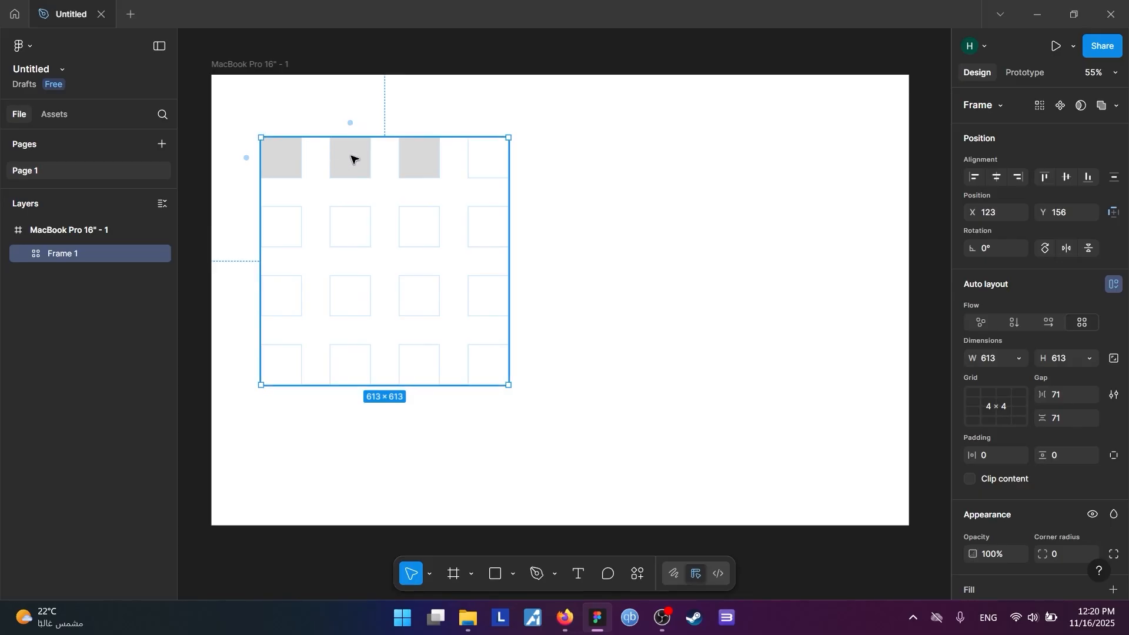
Duplicate the third square repeatedly until all the empty cells of the 4 × 4 grid are filled
click(417, 159)
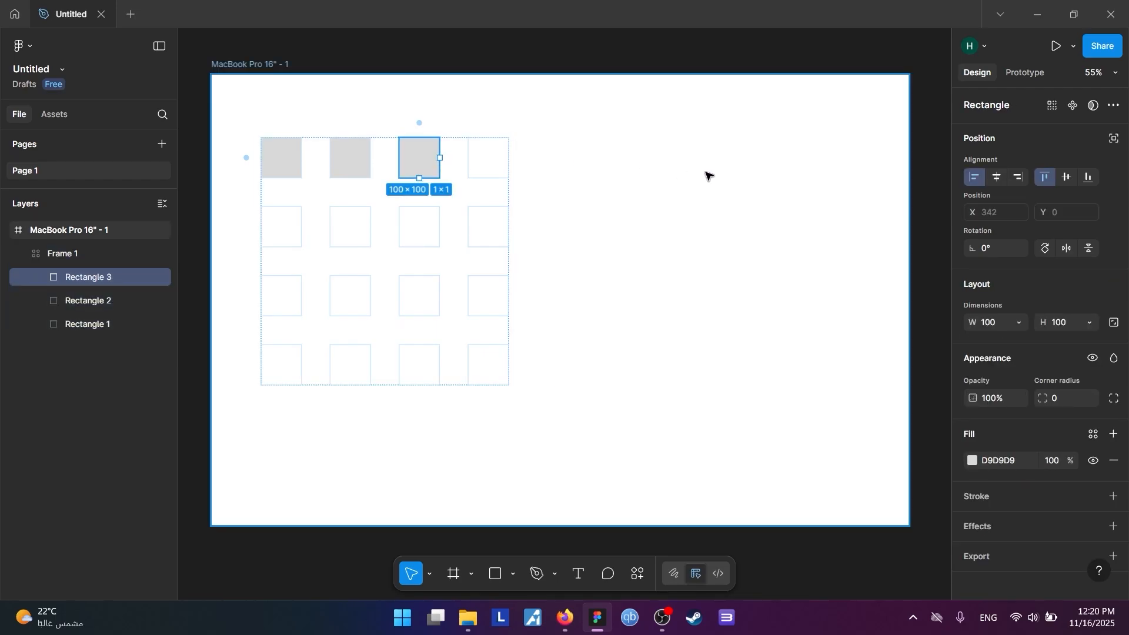
key(ctrl+d)
key(ctrl+d)
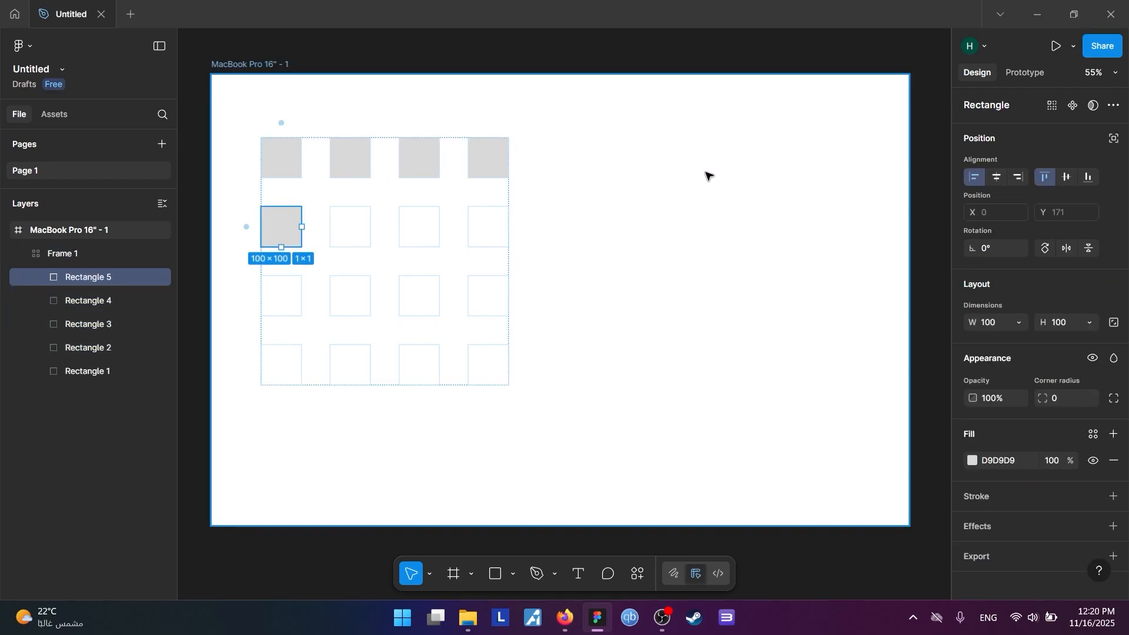
key(ctrl+d)
key(ctrl+d)
key(ctrl+d)
key(ctrl+d)
key(ctrl+d)
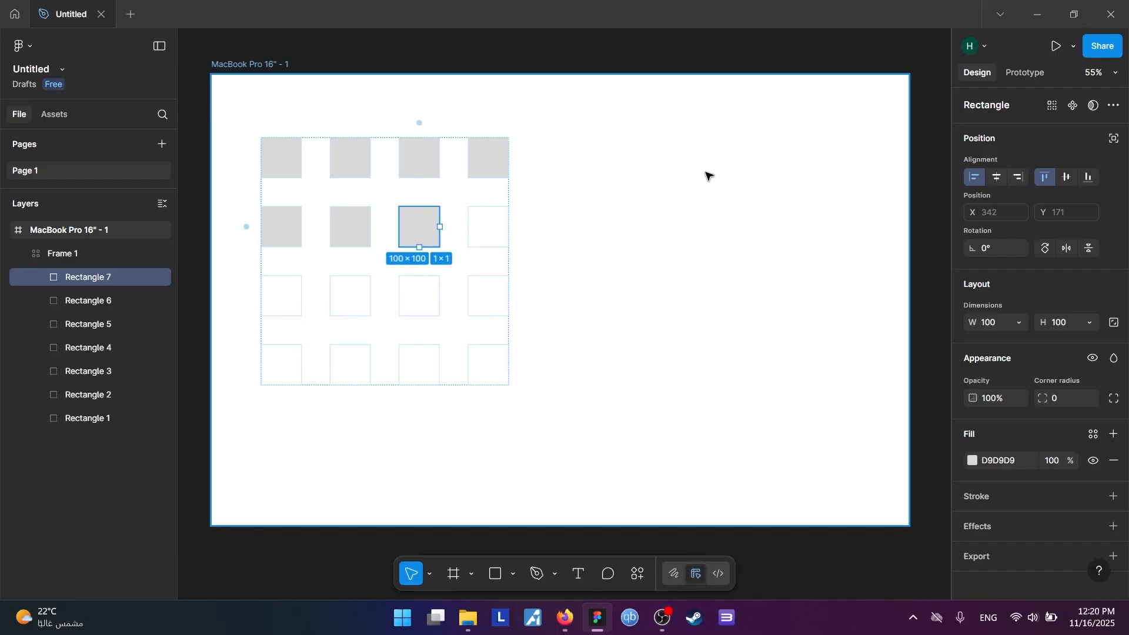
key(ctrl+d)
key(ctrl+d)
key(ctrl+d)
key(ctrl+d)
key(ctrl+d)
key(ctrl+d)
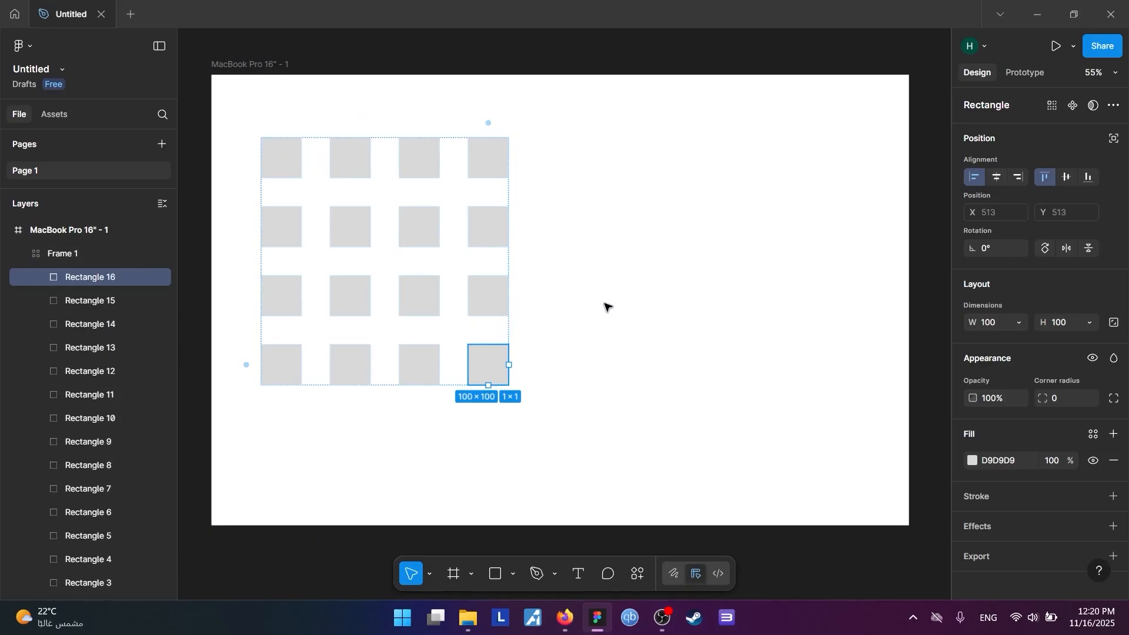
click(651, 306)
Place a 100 × 100 square right of the grid at about X 1008, Y 138, and duplicate it horizontally to about X 1194
scroll(680, 280, up, 2)
scroll(680, 280, right, 1)
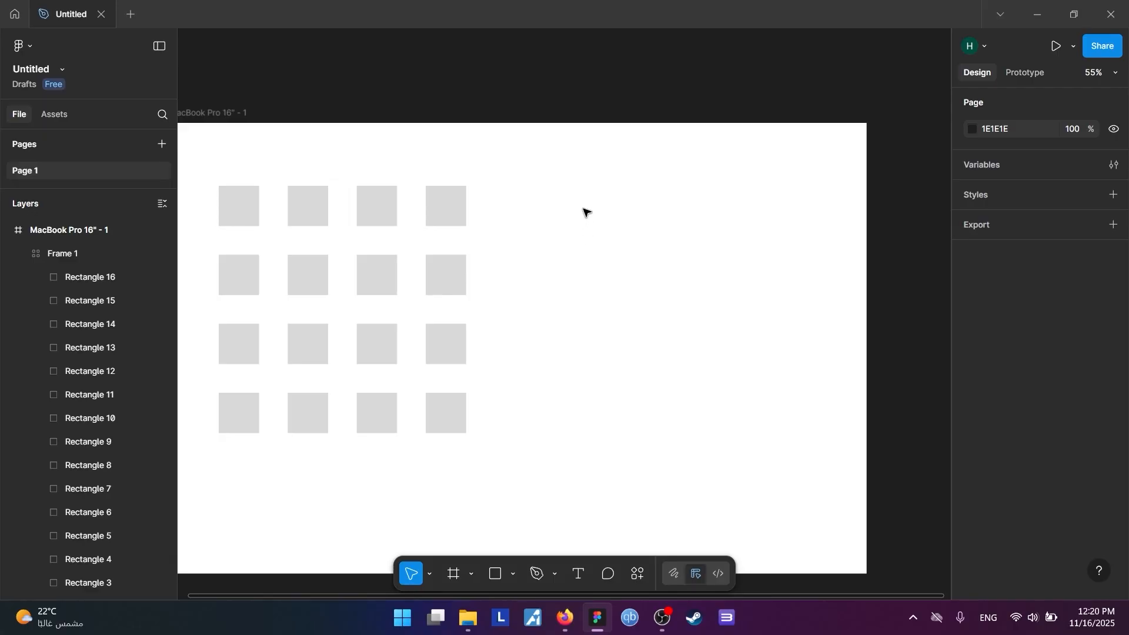
key(r)
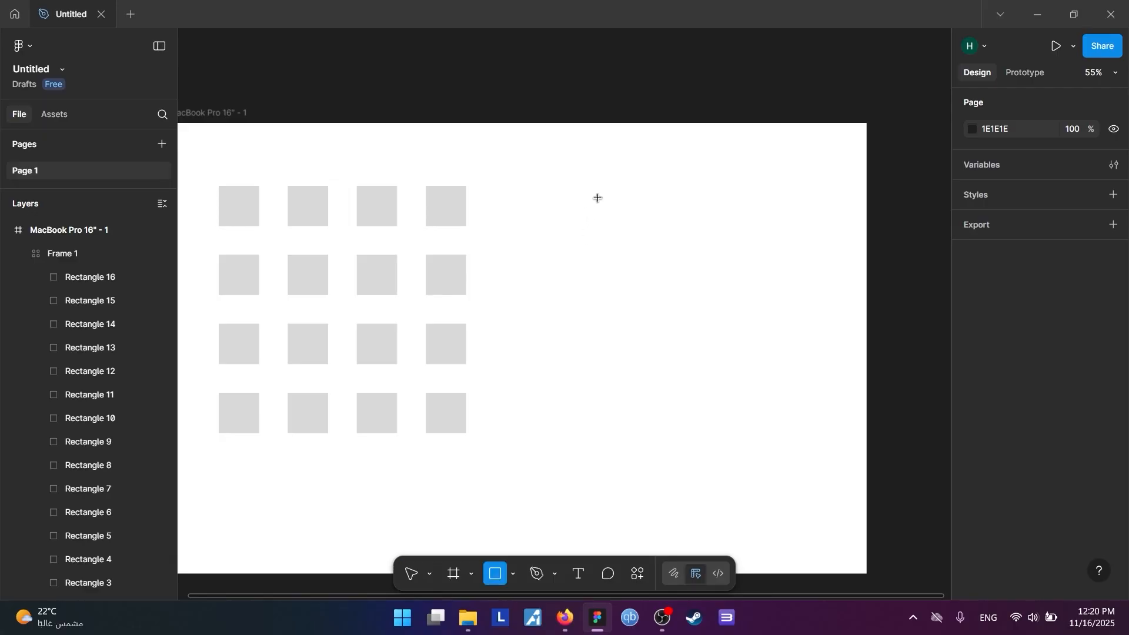
click(597, 198)
click(663, 295)
right_click(603, 206)
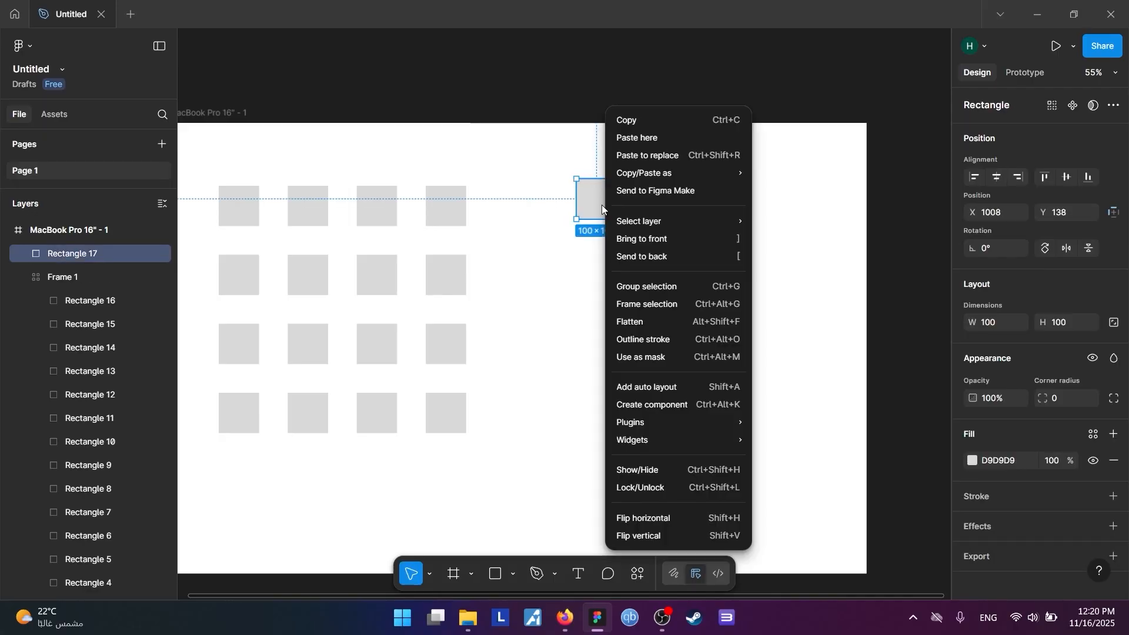
click(590, 247)
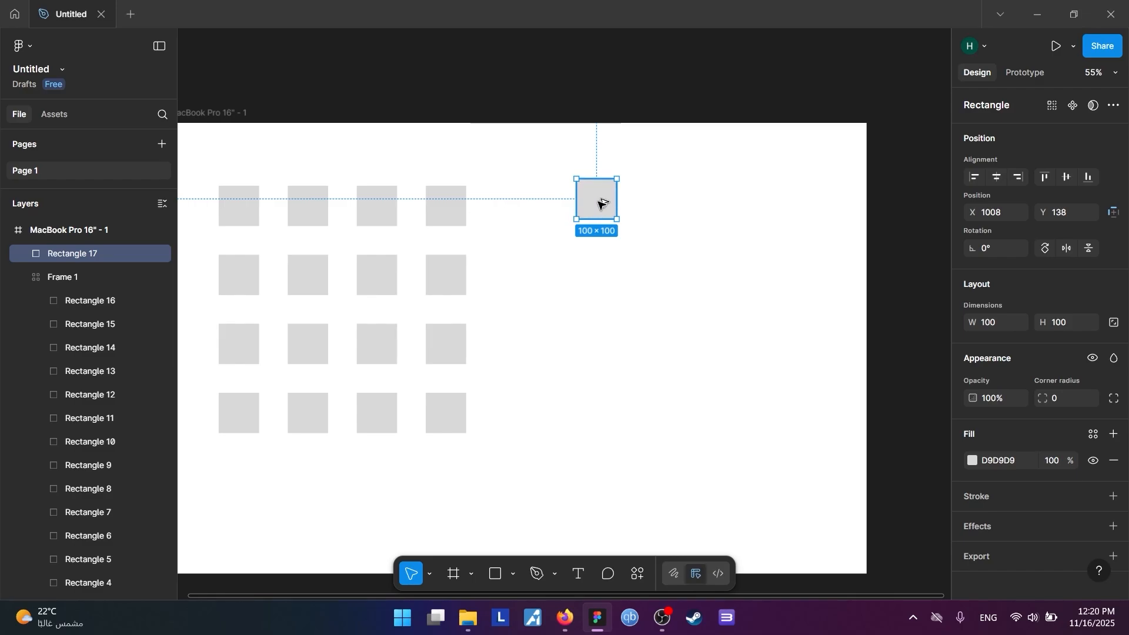
drag(601, 203, 677, 205)
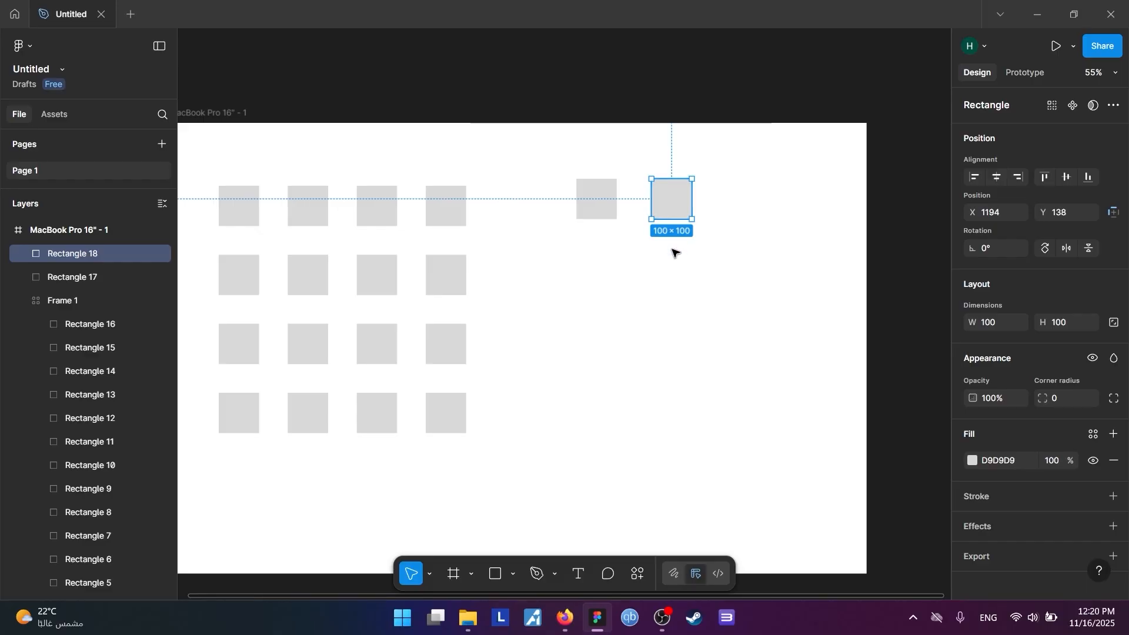
Wrap the two new squares in a horizontal auto layout frame and enable wrapping
drag(674, 252, 591, 203)
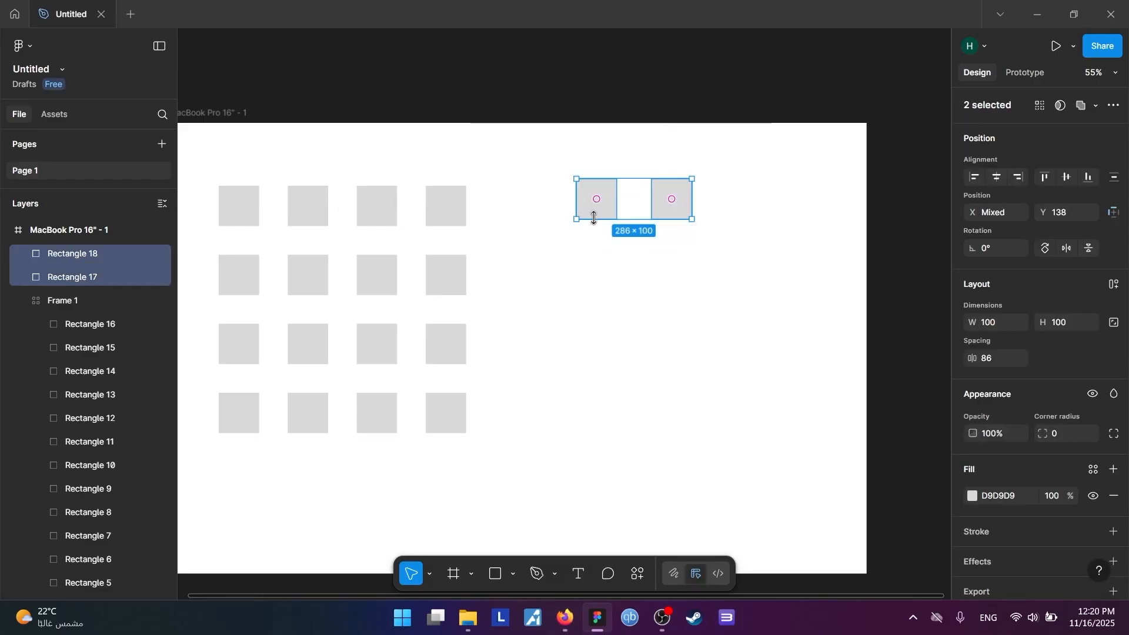
key(shift+a)
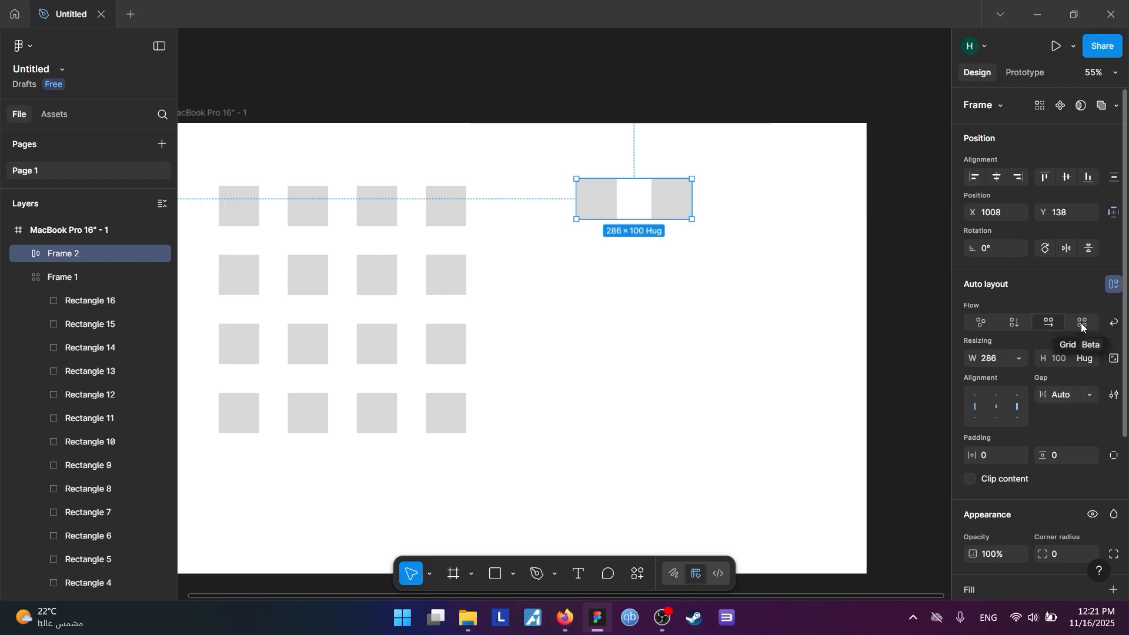
click(1113, 323)
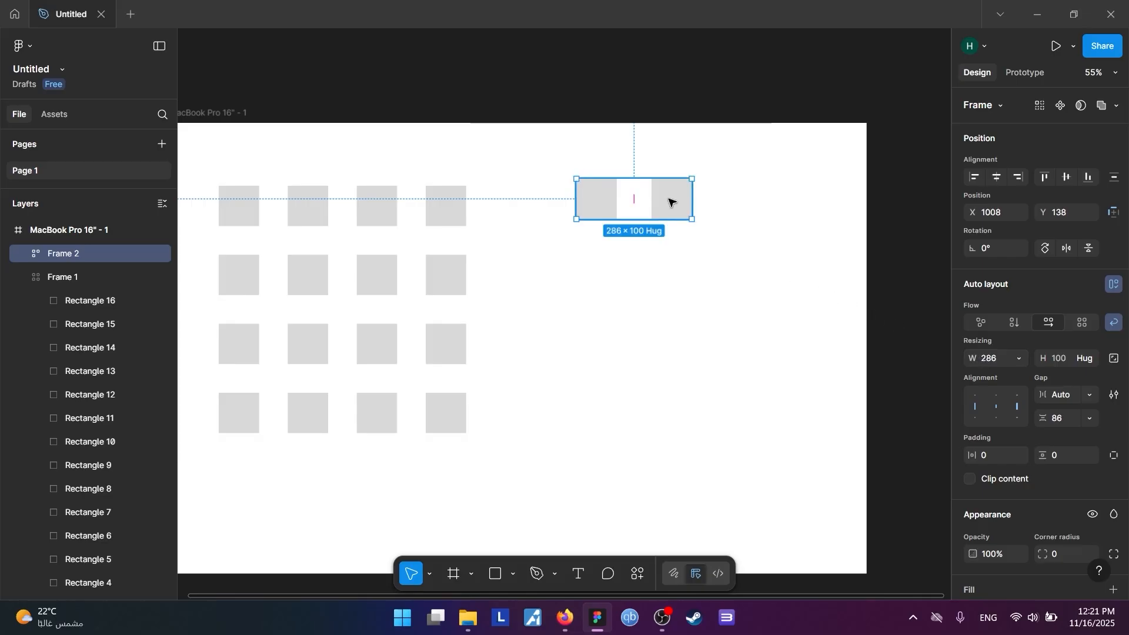
Duplicate the right square inside the wrapping auto layout frame to start a second row
double_click(671, 202)
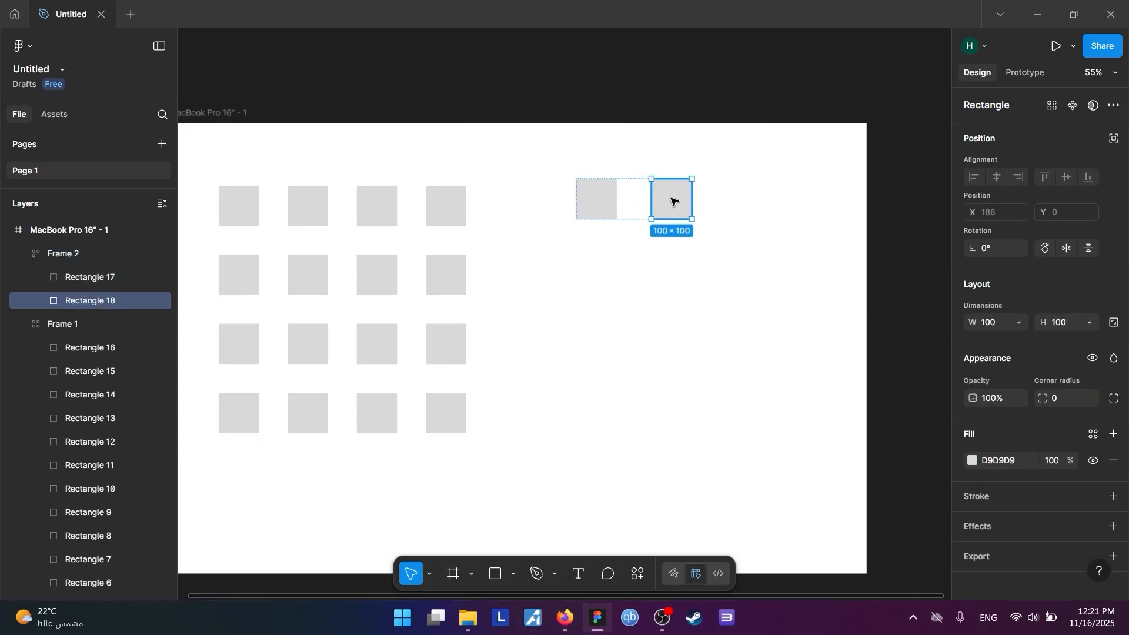
key(ctrl+d)
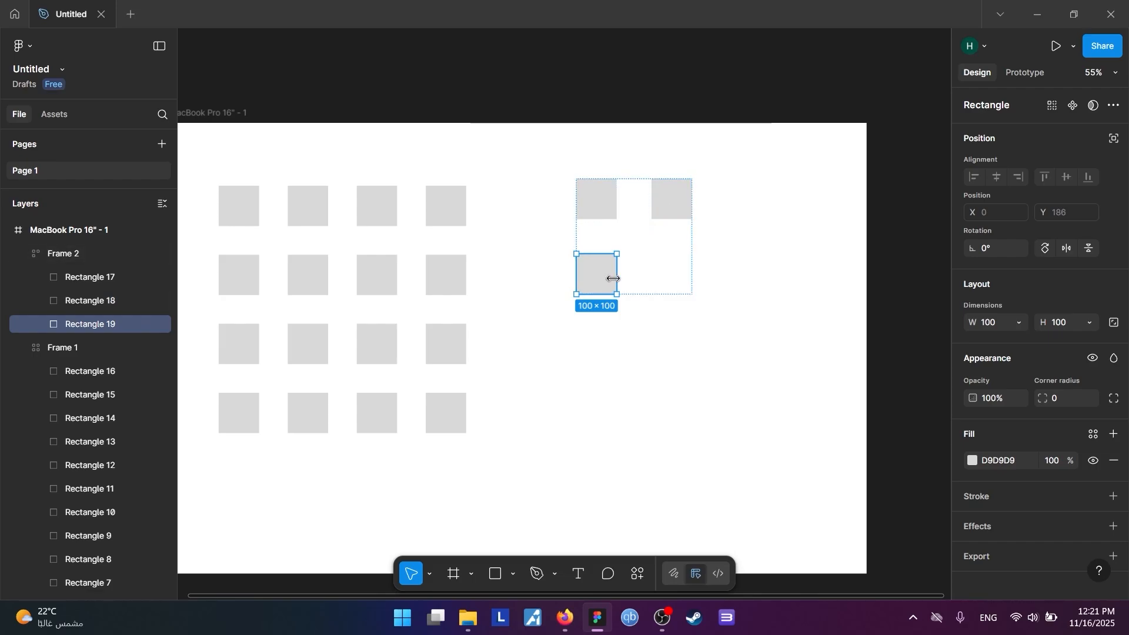
Duplicate the lower-left square twice in the wrapping auto layout frame to complete its second row and start a third
click(668, 249)
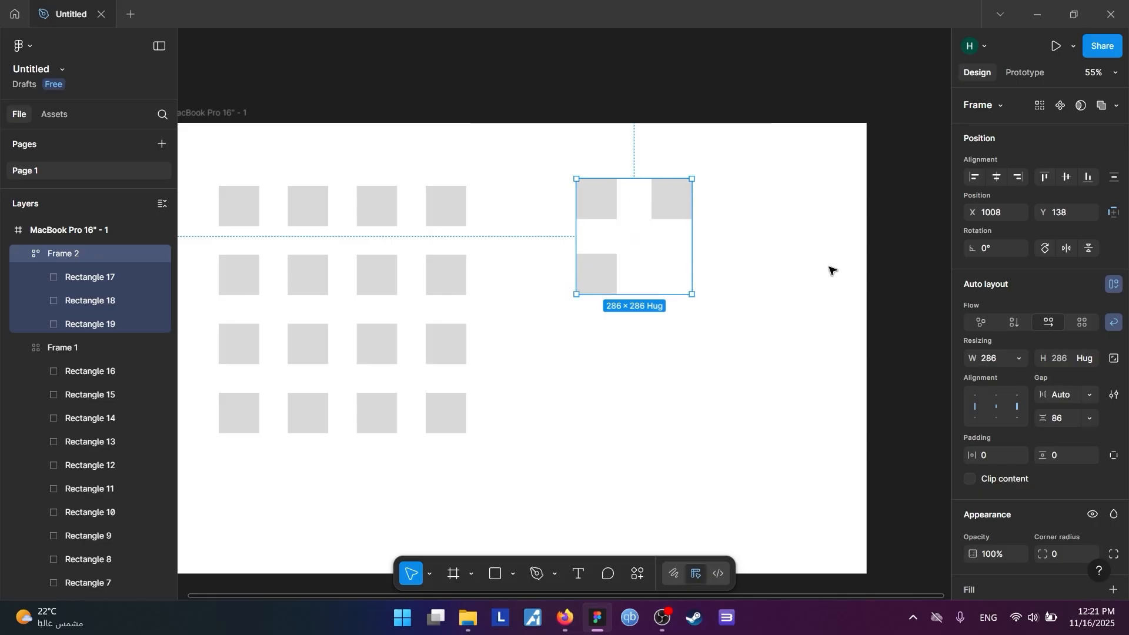
click(1114, 321)
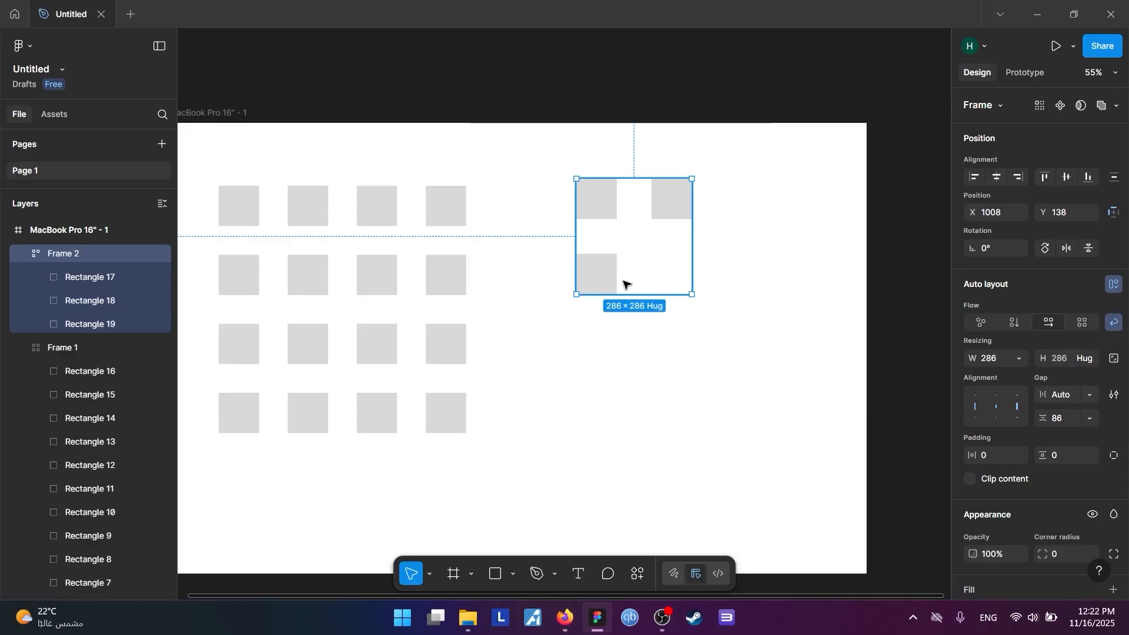
click(605, 277)
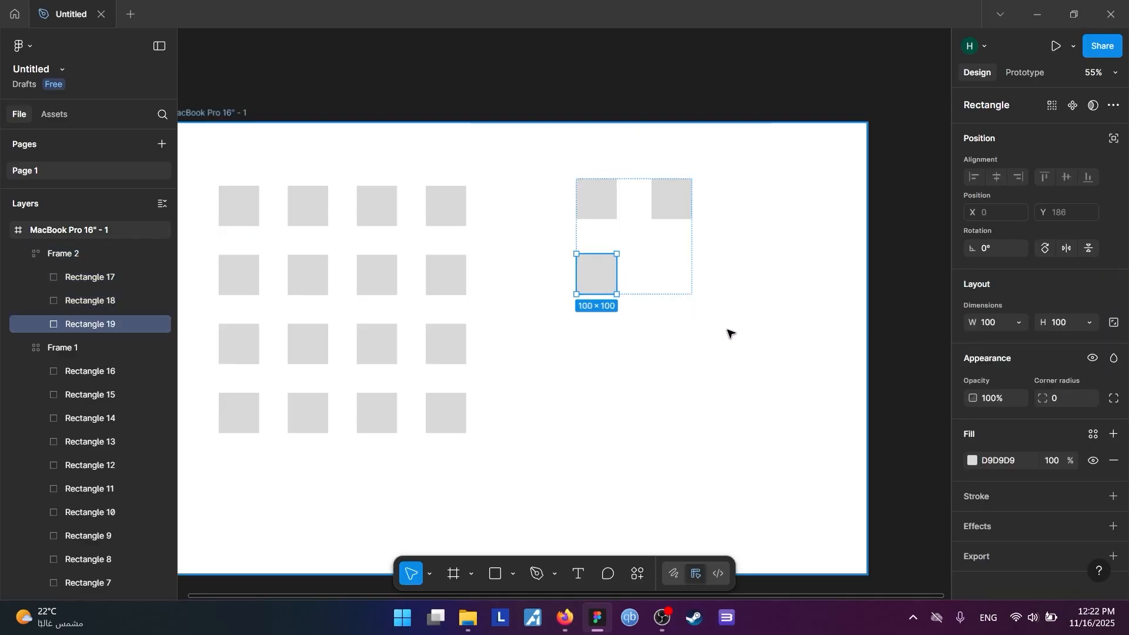
key(ctrl+d)
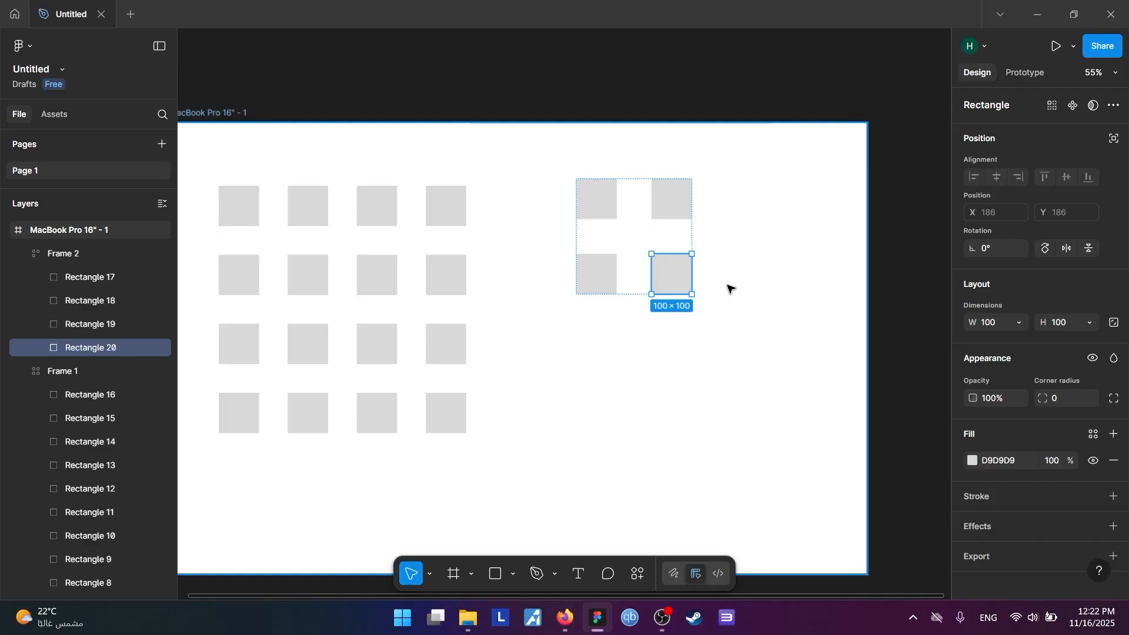
key(ctrl+d)
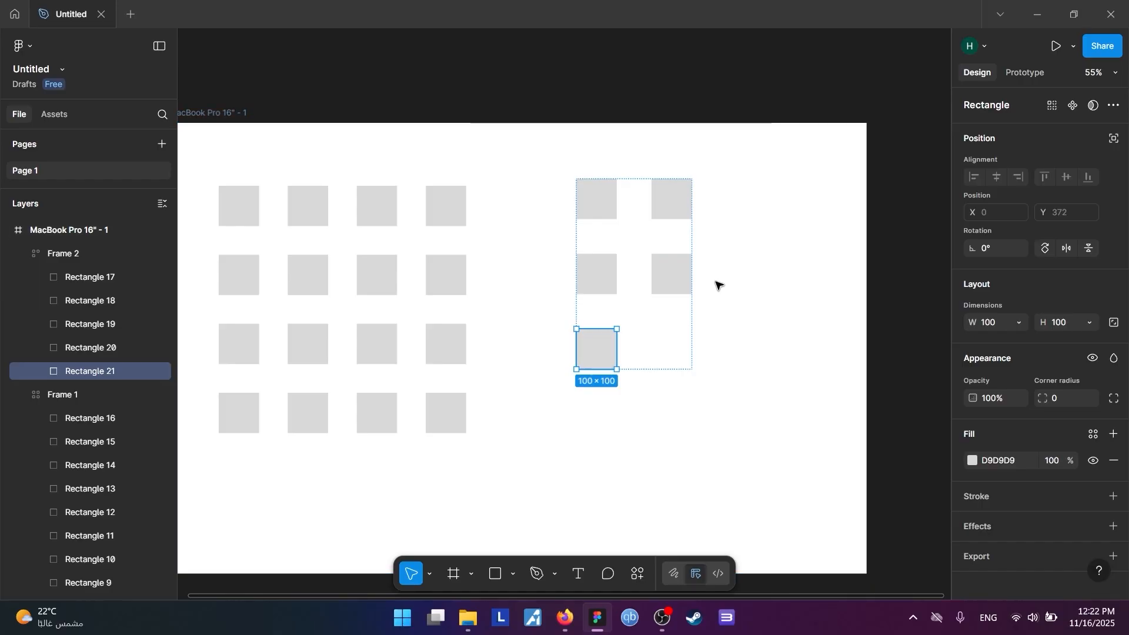
click(735, 358)
click(654, 287)
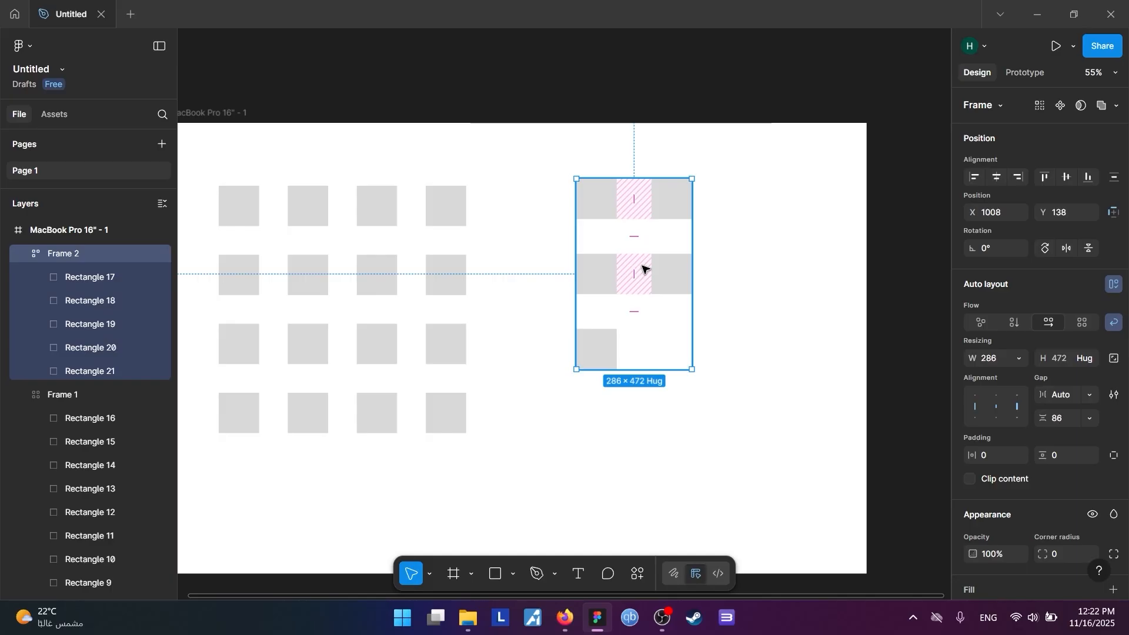
click(711, 295)
Set the 4 × 4 grid frame's horizontal gap to 77 and its vertical gap to 36
click(372, 289)
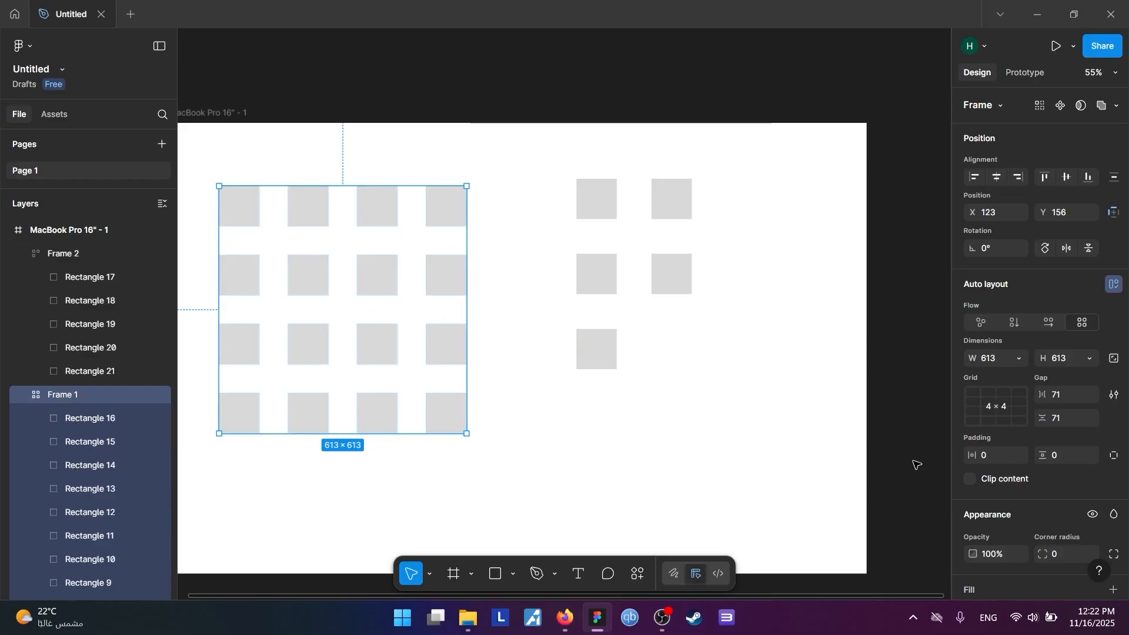
mouse_move(1042, 394)
mouse_down()
mouse_move(1097, 400)
mouse_move(1058, 395)
mouse_move(1038, 418)
mouse_move(940, 418)
mouse_move(925, 405)
mouse_move(966, 414)
mouse_move(979, 404)
mouse_up()
Try expanding the 4 × 4 grid of squares to six columns, undo the change and deselect the frame
click(1000, 408)
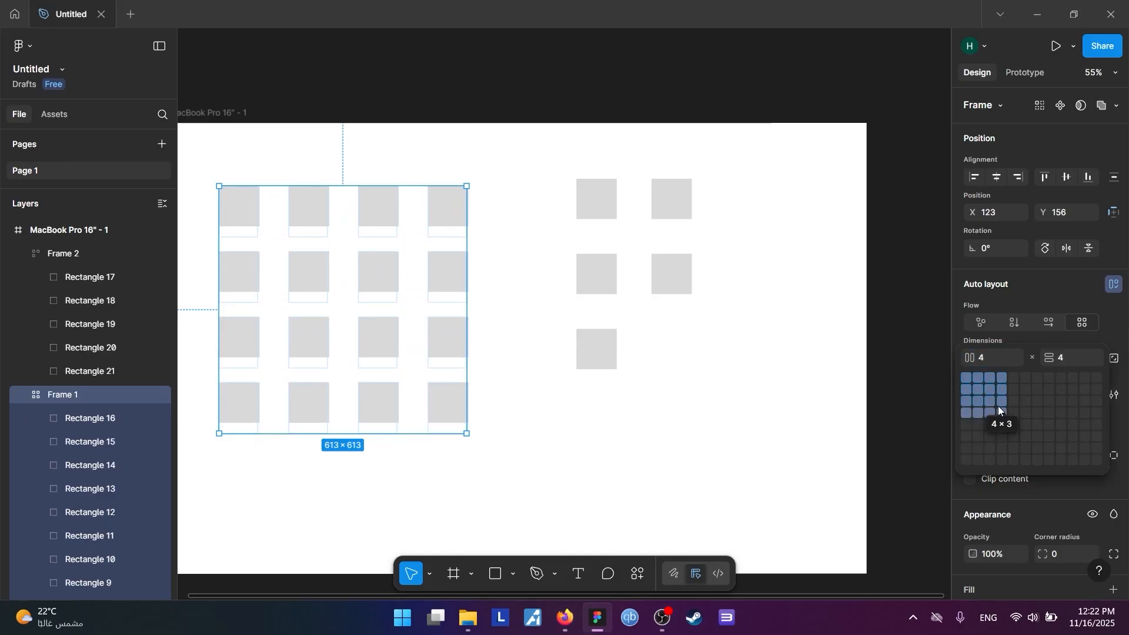
click(1028, 377)
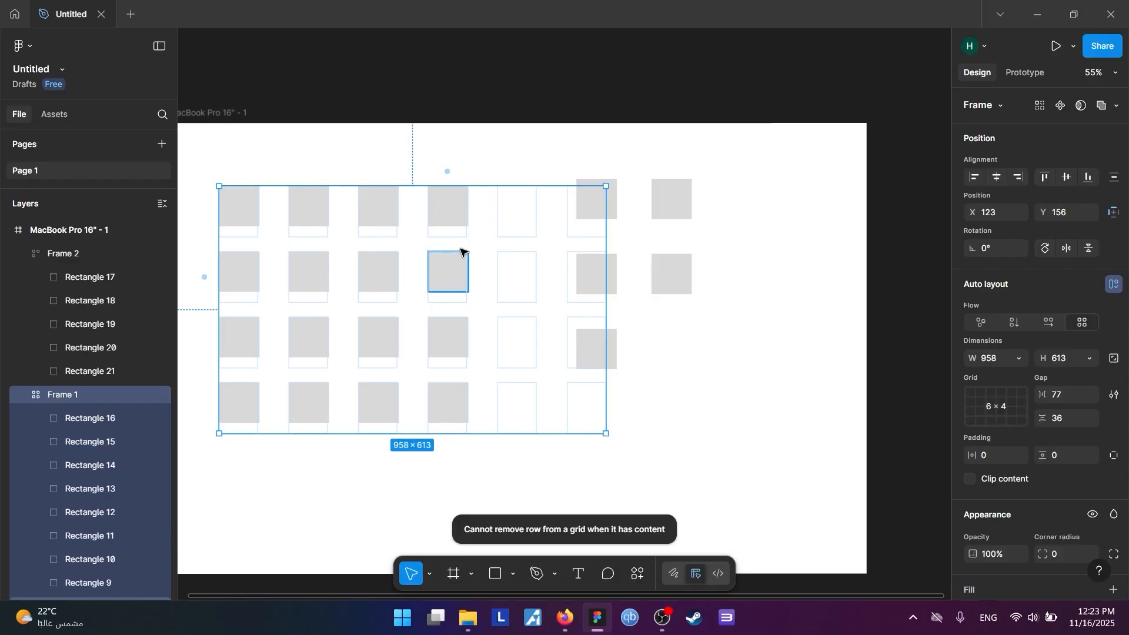
key(ctrl+z)
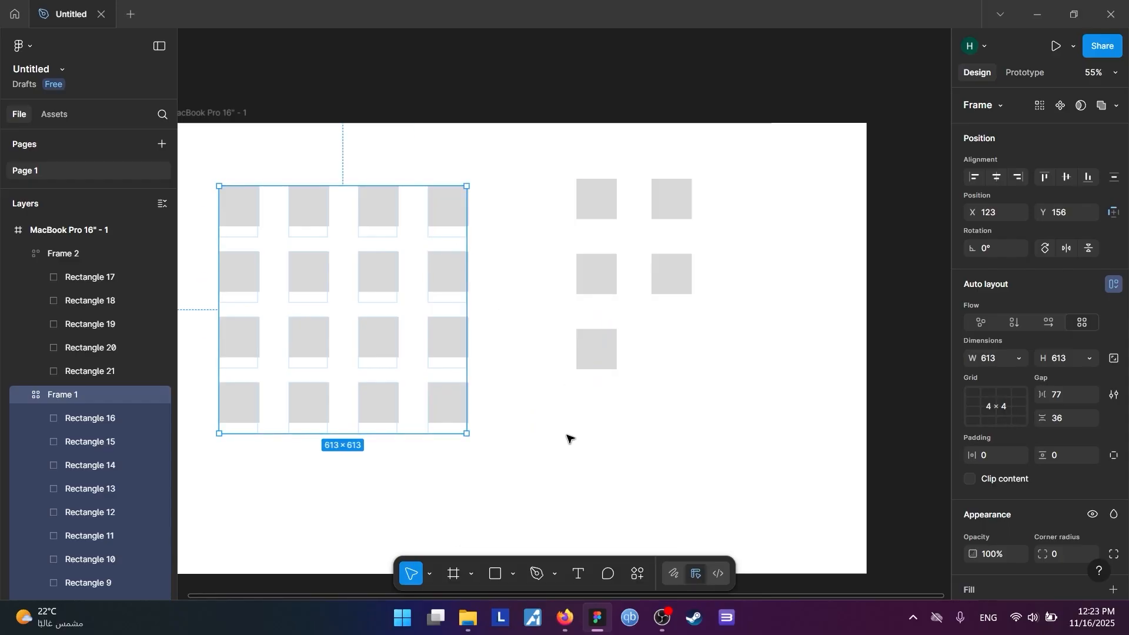
click(569, 441)
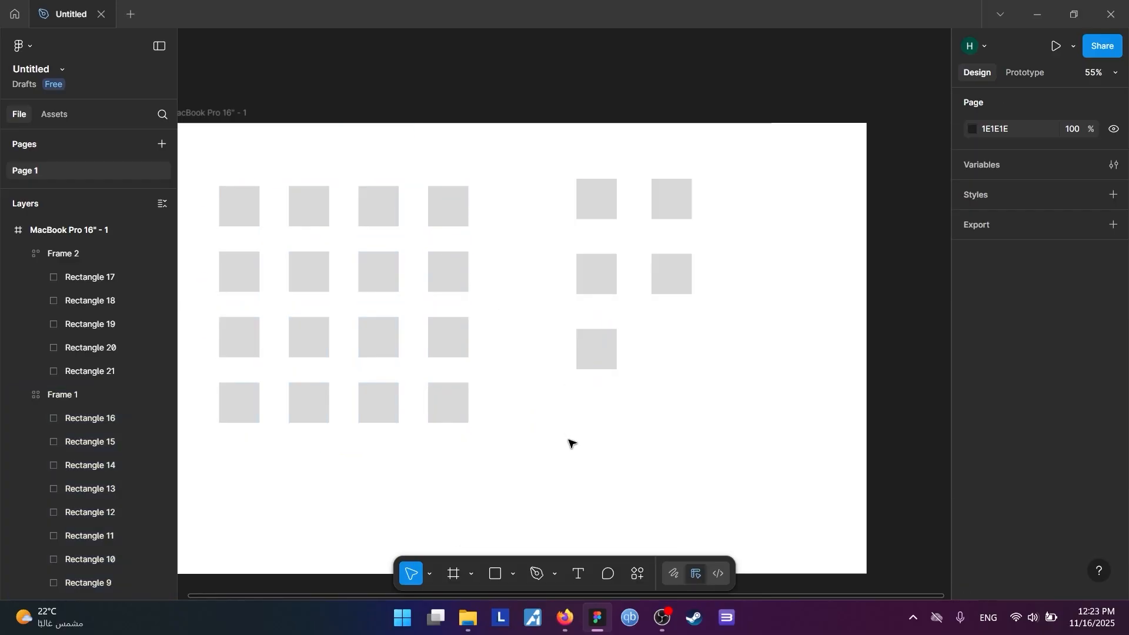